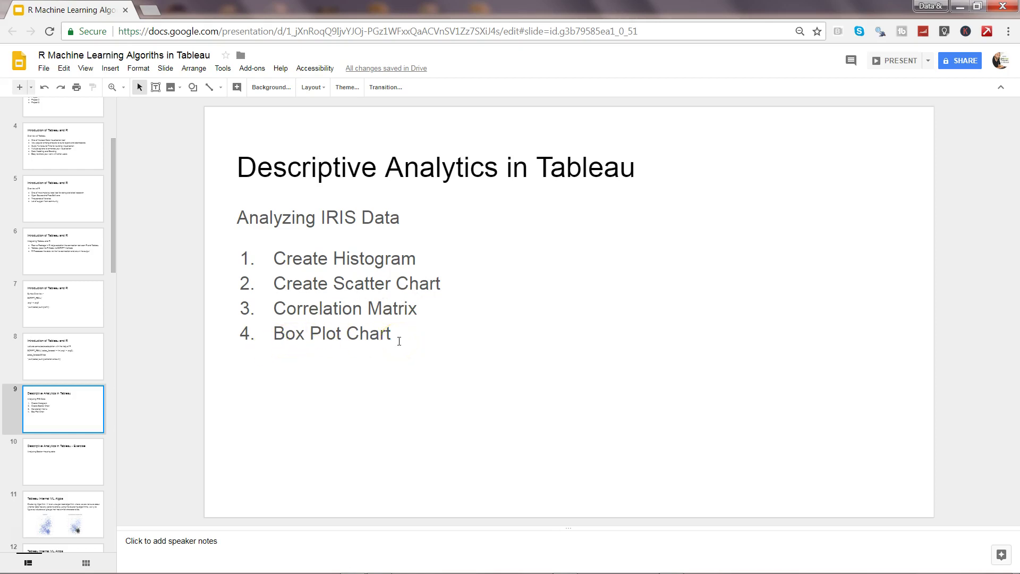
- Bring Tableau forward, review Sheets 2 and 3, and add a blank Sheet 4
mouse_move(339, 569)
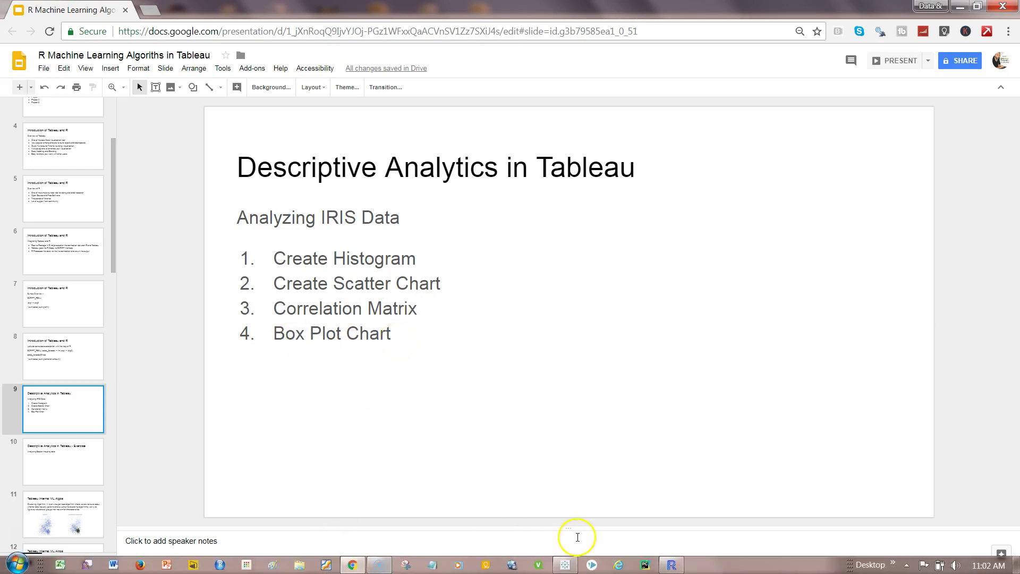
click(565, 565)
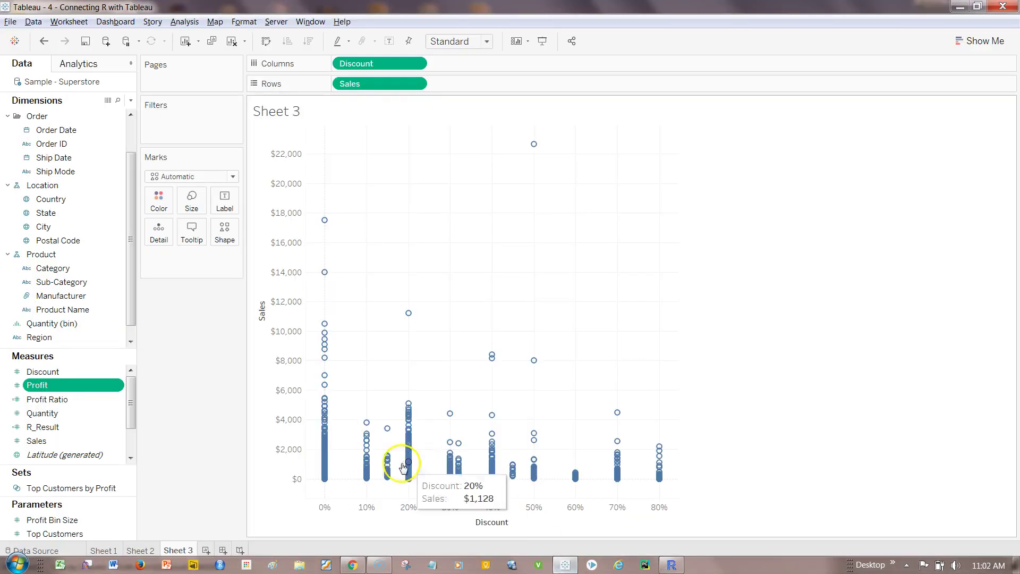
mouse_move(411, 401)
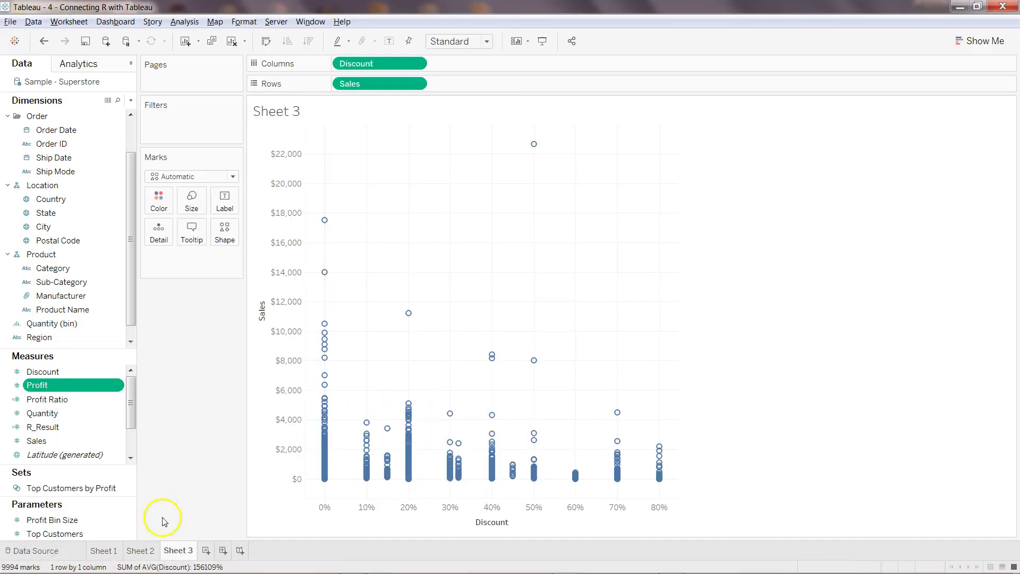
click(141, 551)
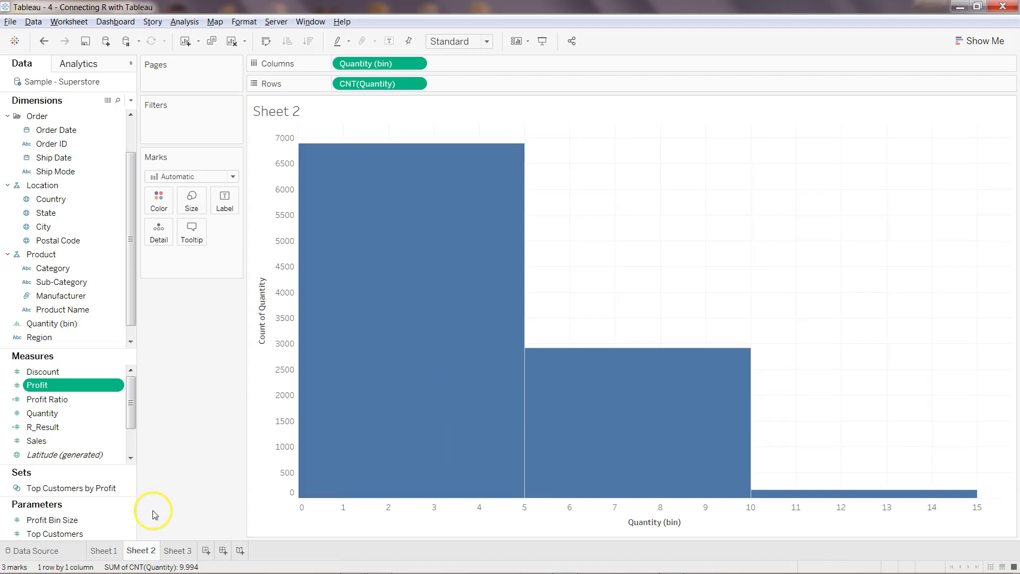
click(176, 553)
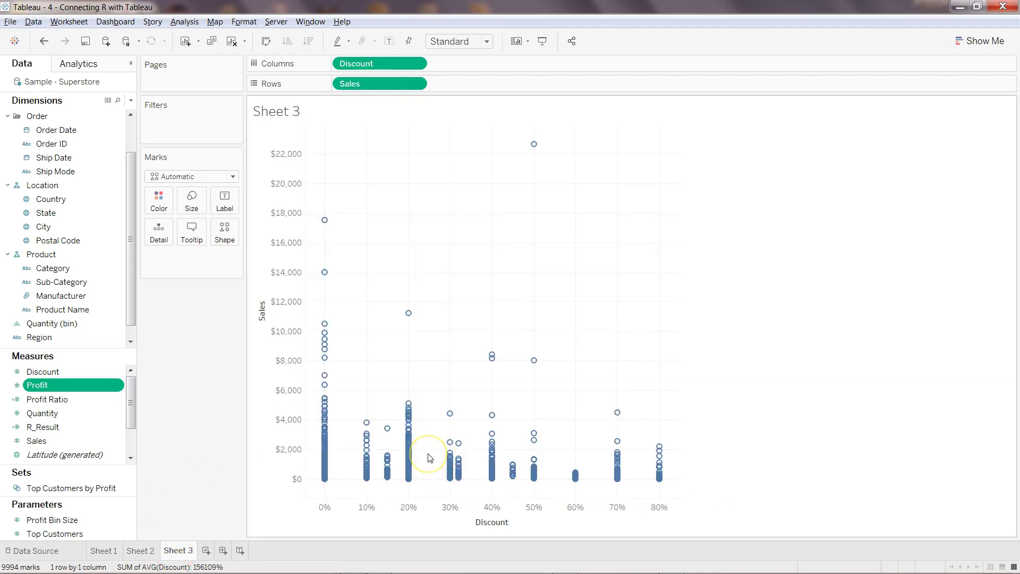
click(206, 550)
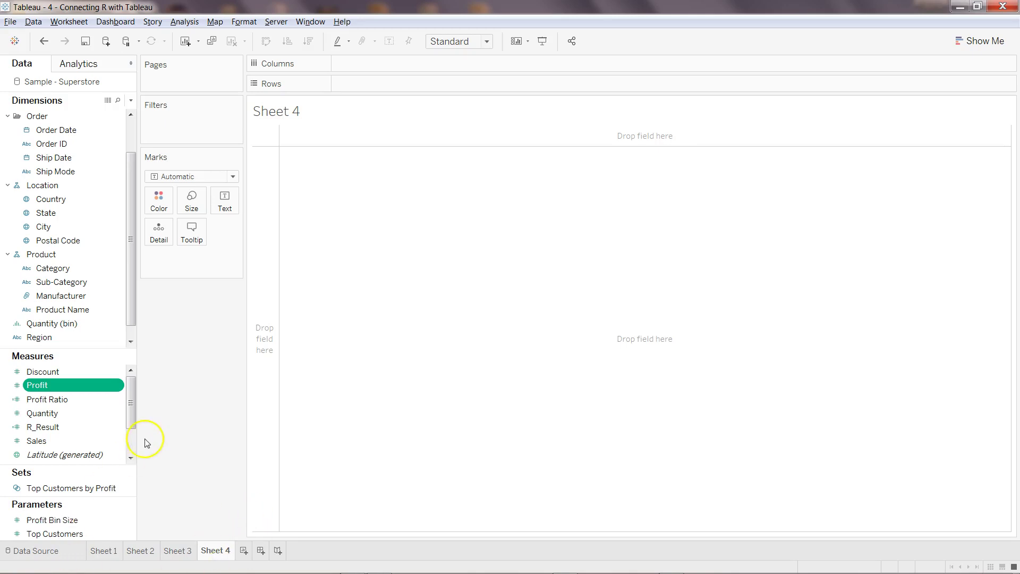
- Place Profit on both the Columns and Rows shelves of Sheet 4
click(83, 387)
drag(84, 385, 395, 64)
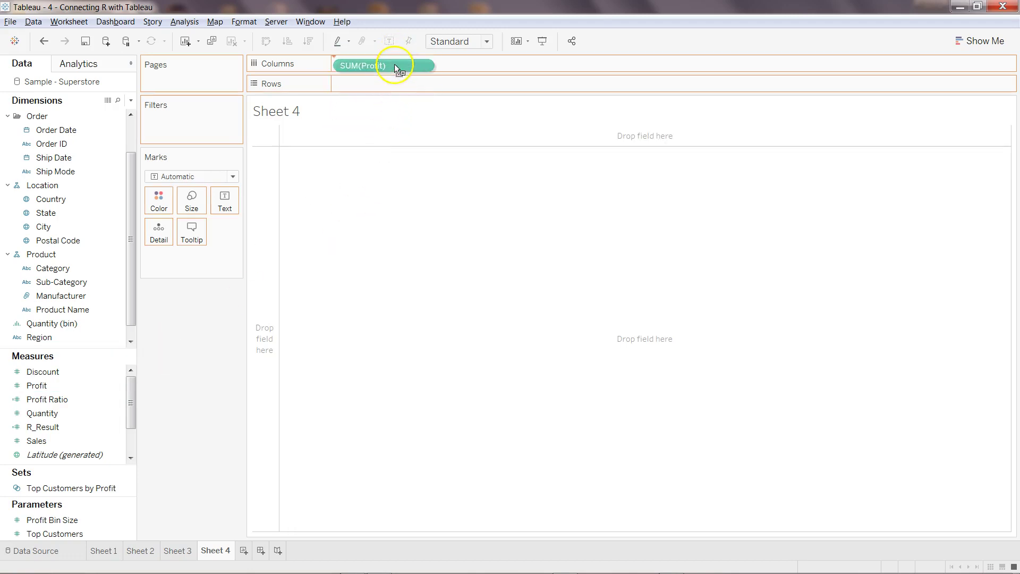
click(86, 391)
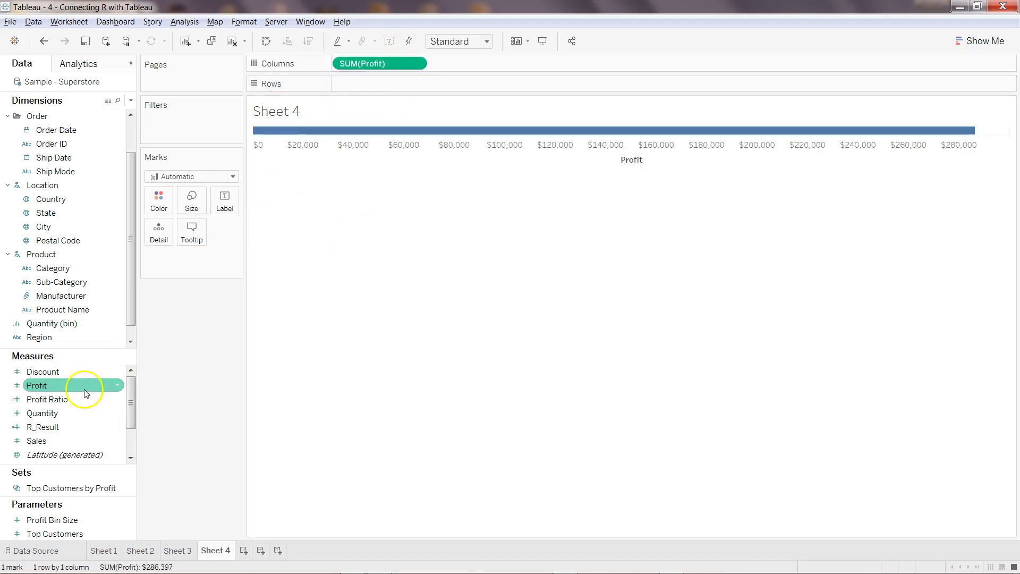
drag(85, 392, 404, 86)
click(84, 403)
- Add Sales and Quantity to both Columns and Rows, completing the 3×3 grid
drag(87, 441, 478, 63)
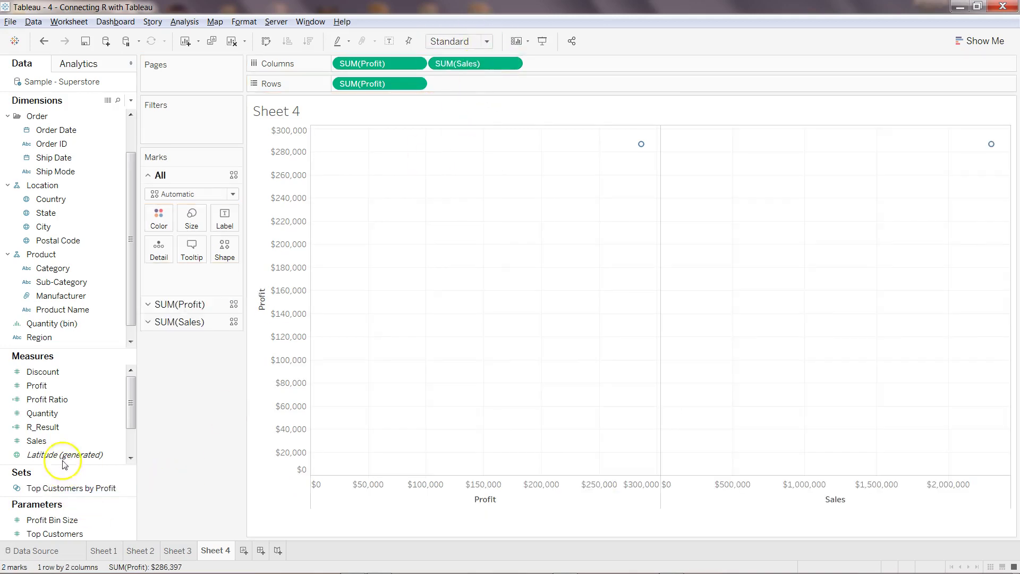
drag(72, 440, 487, 85)
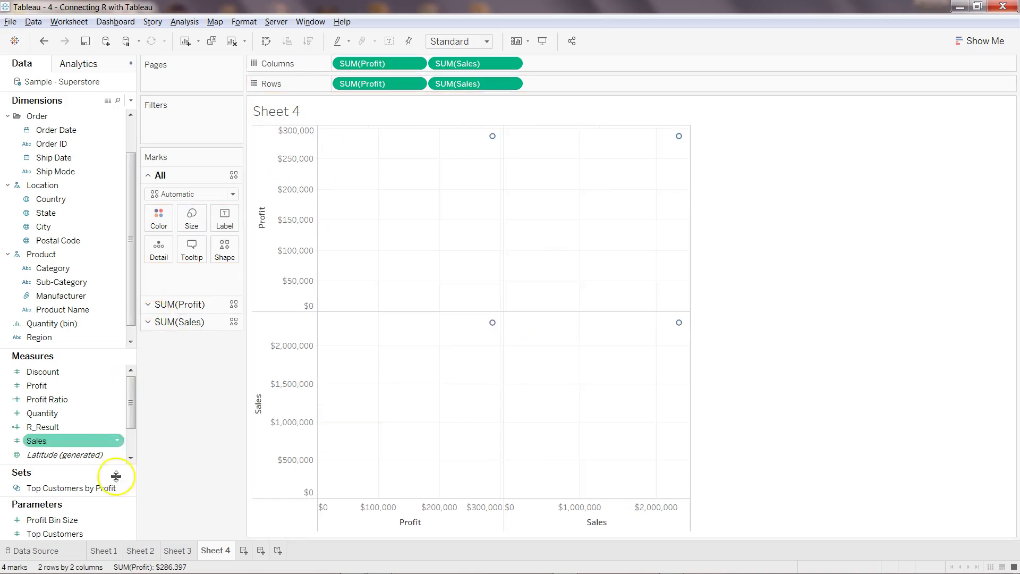
drag(94, 413, 605, 64)
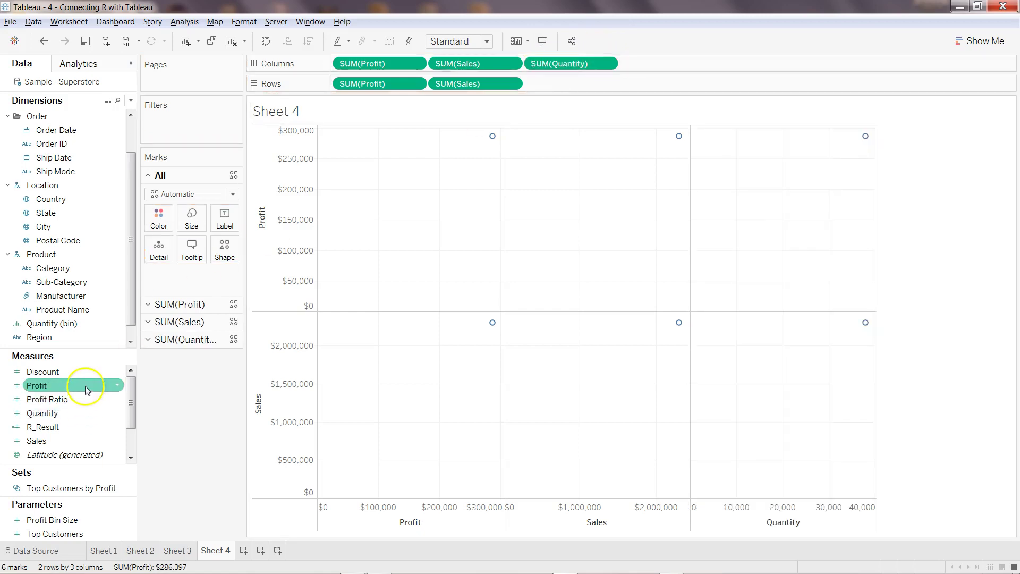
drag(81, 414, 577, 94)
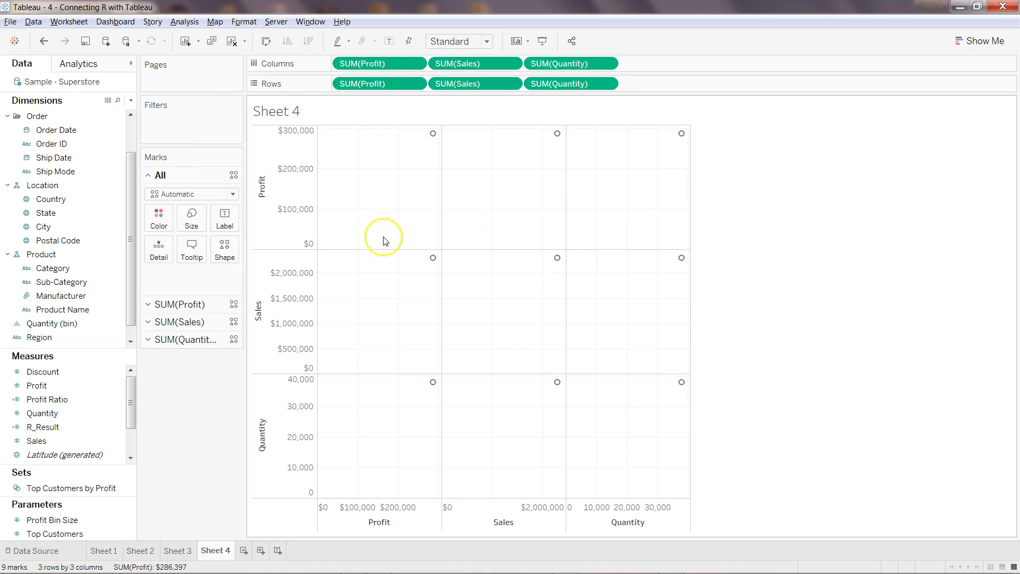
- Uncheck Analysis > Aggregate Measures so the matrix plots all 89,946 individual records
click(184, 21)
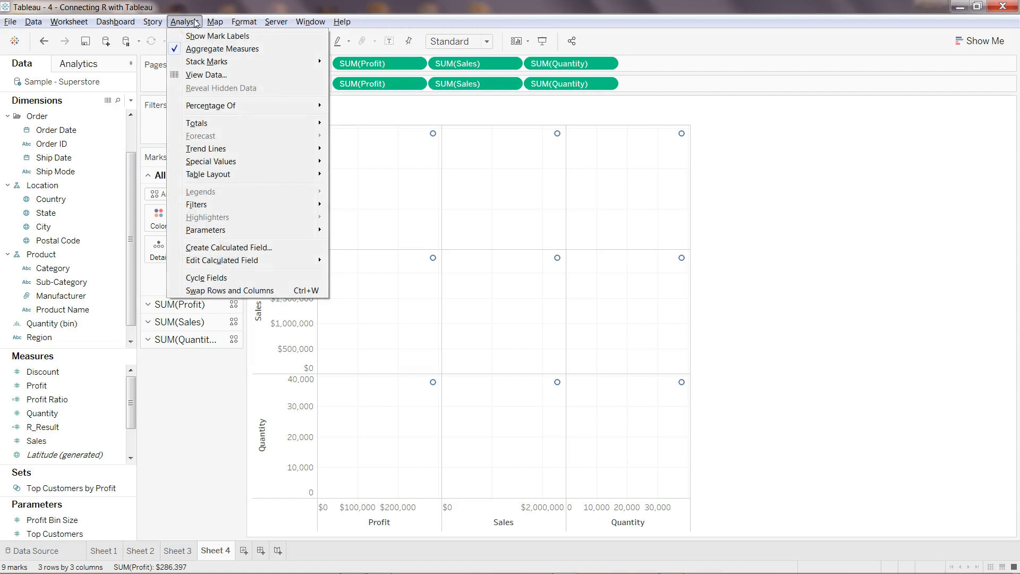
click(205, 49)
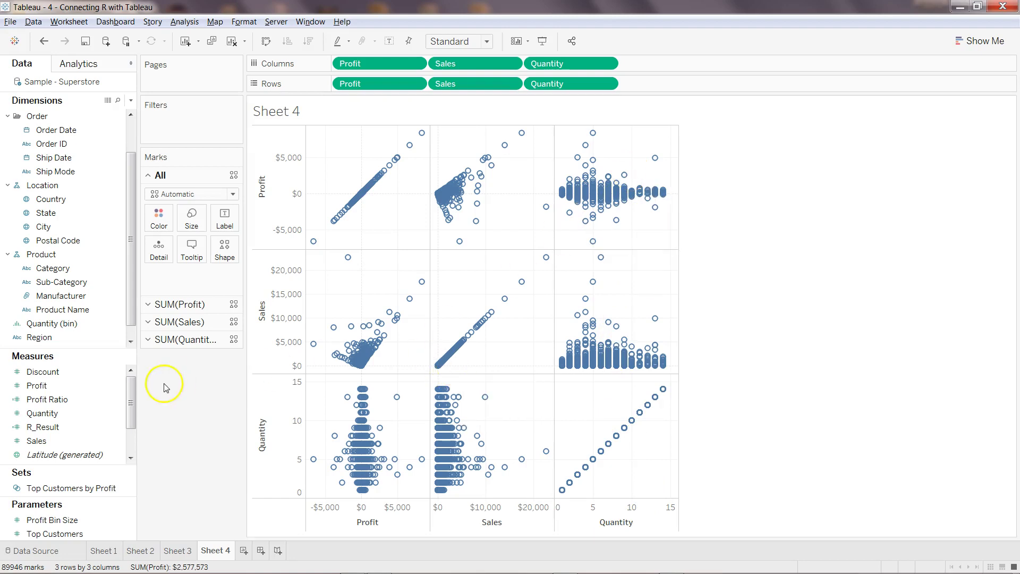
- Add Discount to Columns and Rows for a 4×4 matrix and fit it to width
drag(43, 372, 692, 68)
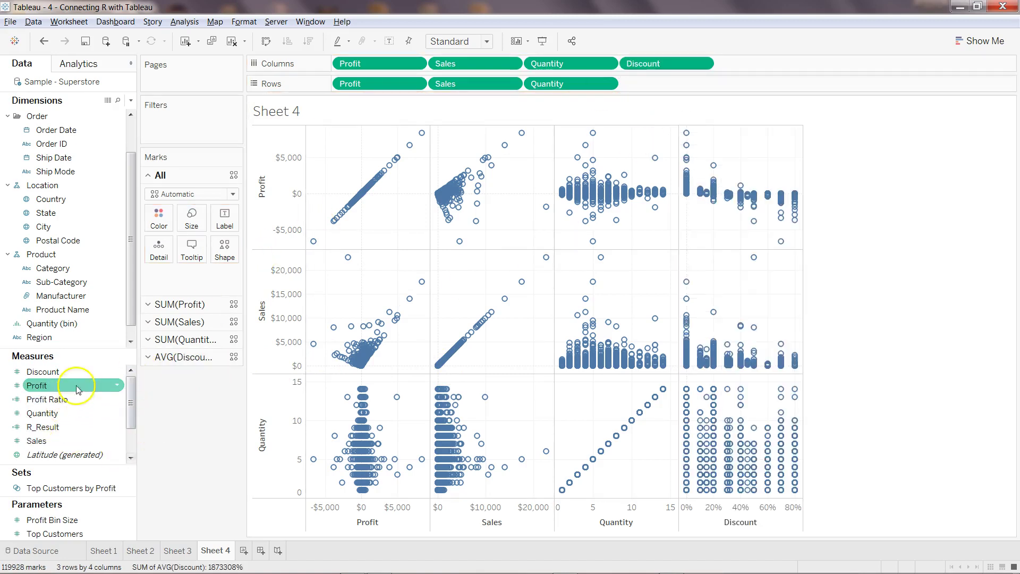
mouse_move(80, 372)
mouse_down()
mouse_move(596, 234)
mouse_move(692, 102)
mouse_move(693, 63)
mouse_move(693, 89)
mouse_up()
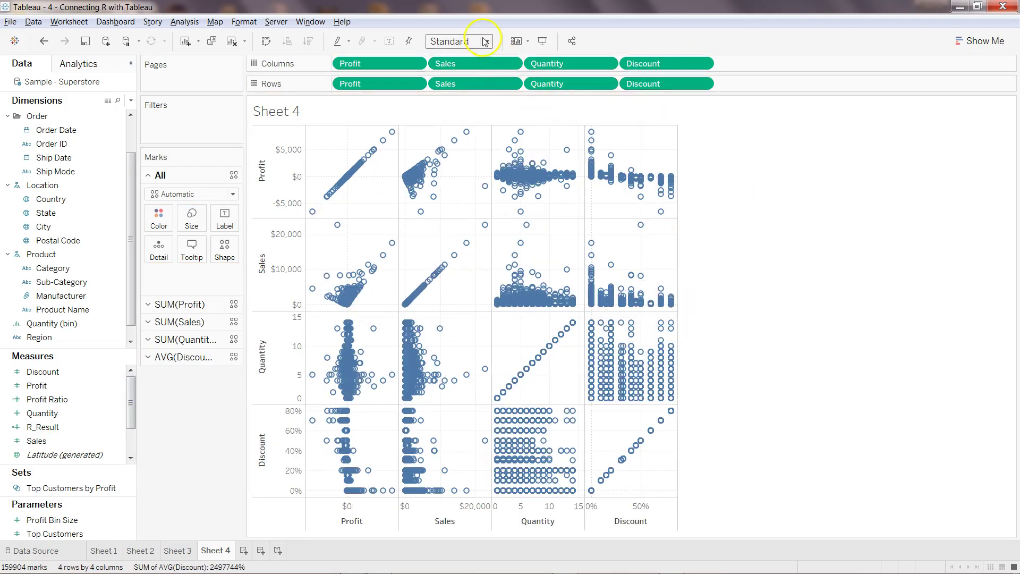
click(457, 41)
key(Escape)
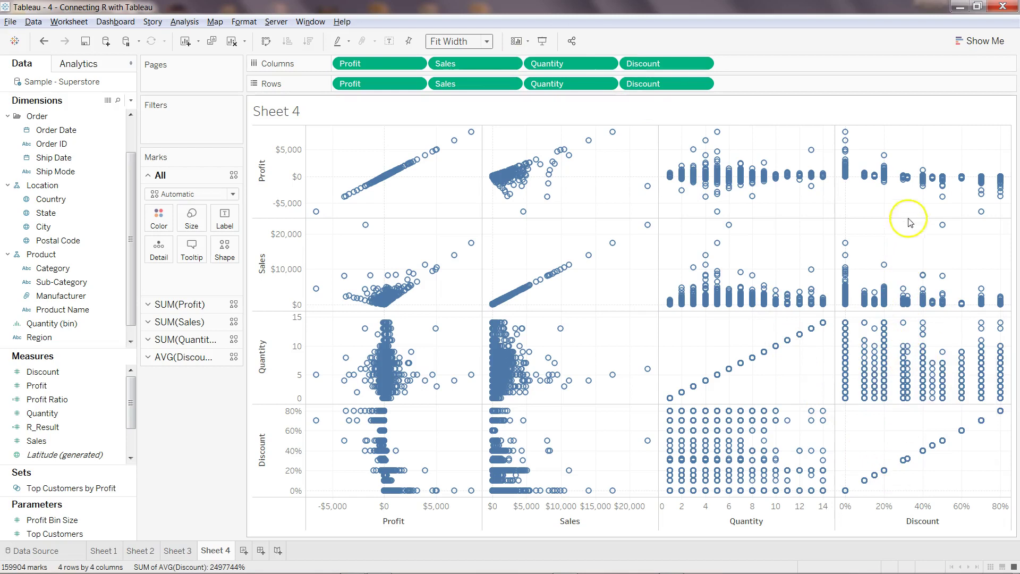
mouse_move(904, 355)
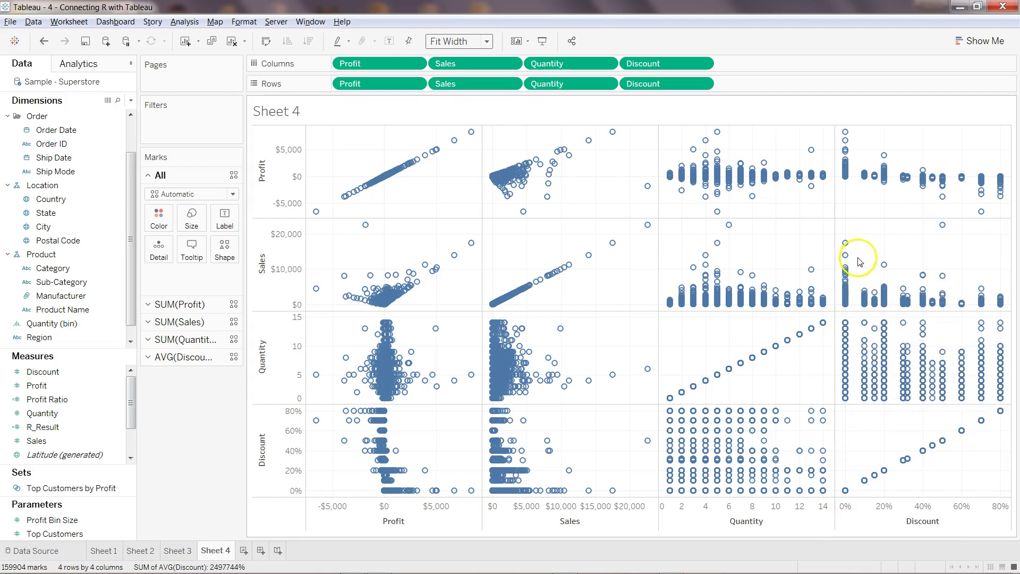
mouse_move(845, 275)
mouse_move(887, 386)
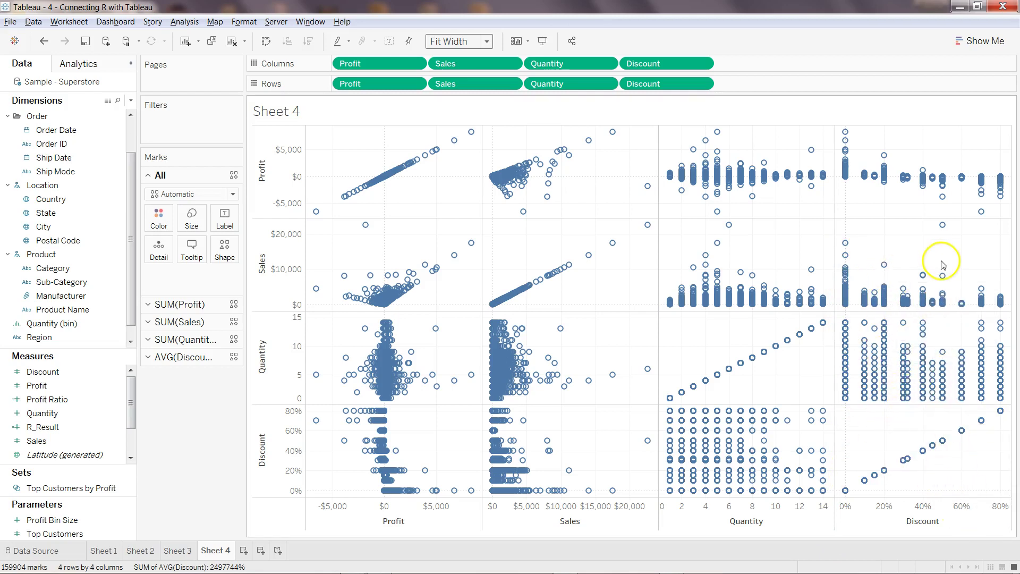
mouse_move(945, 225)
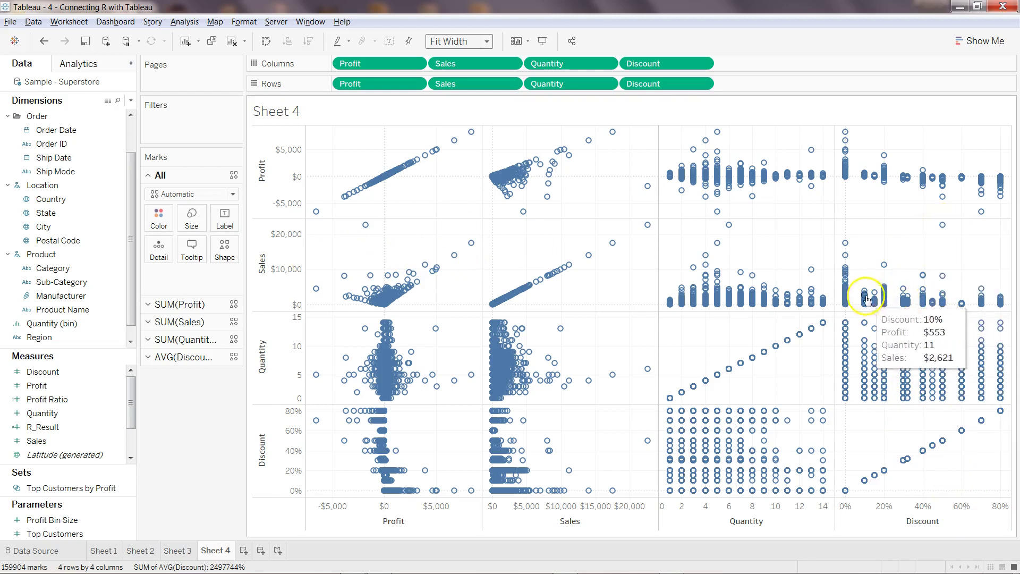
mouse_move(842, 248)
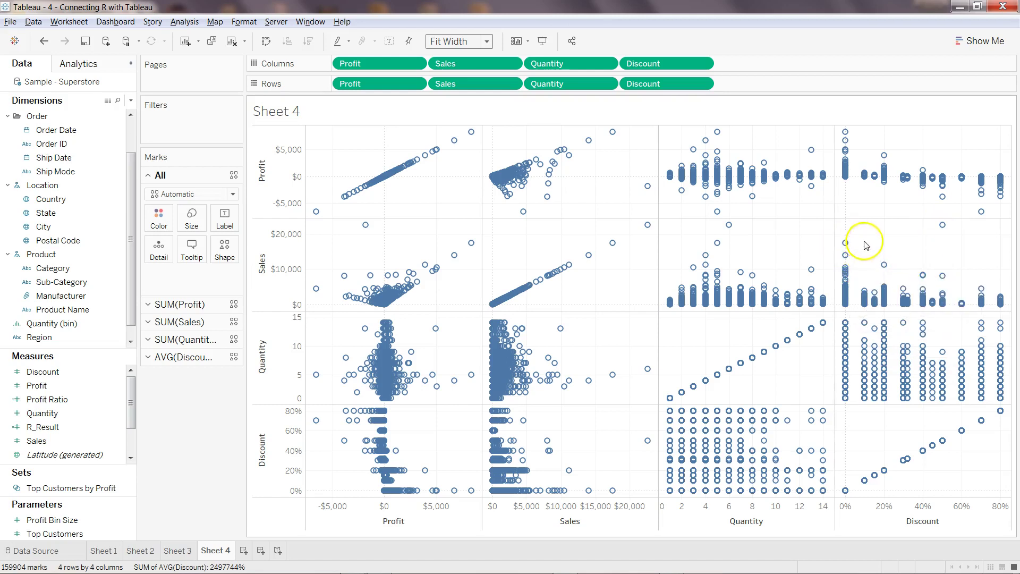
mouse_move(882, 278)
mouse_move(926, 292)
click(604, 392)
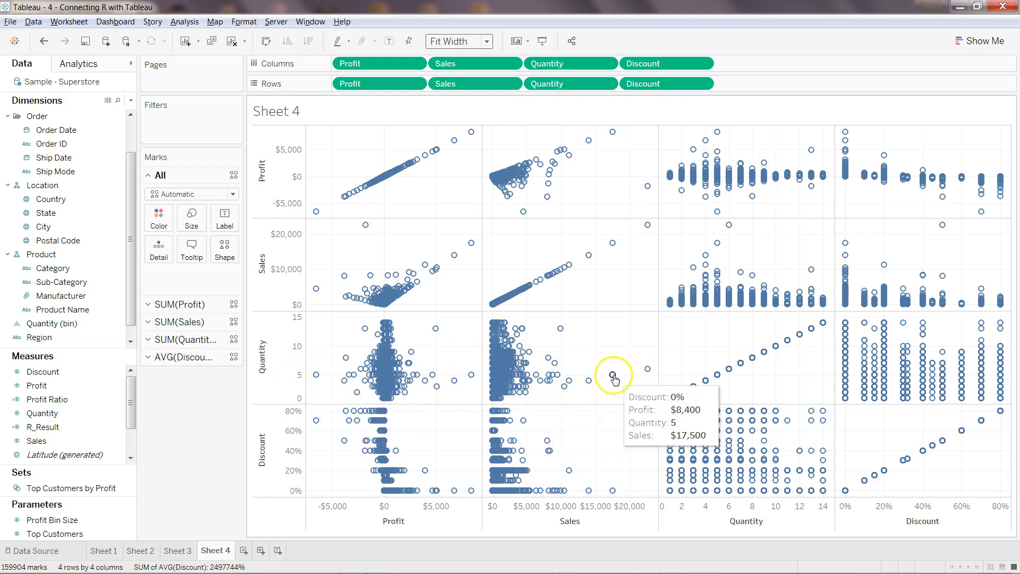
mouse_move(591, 388)
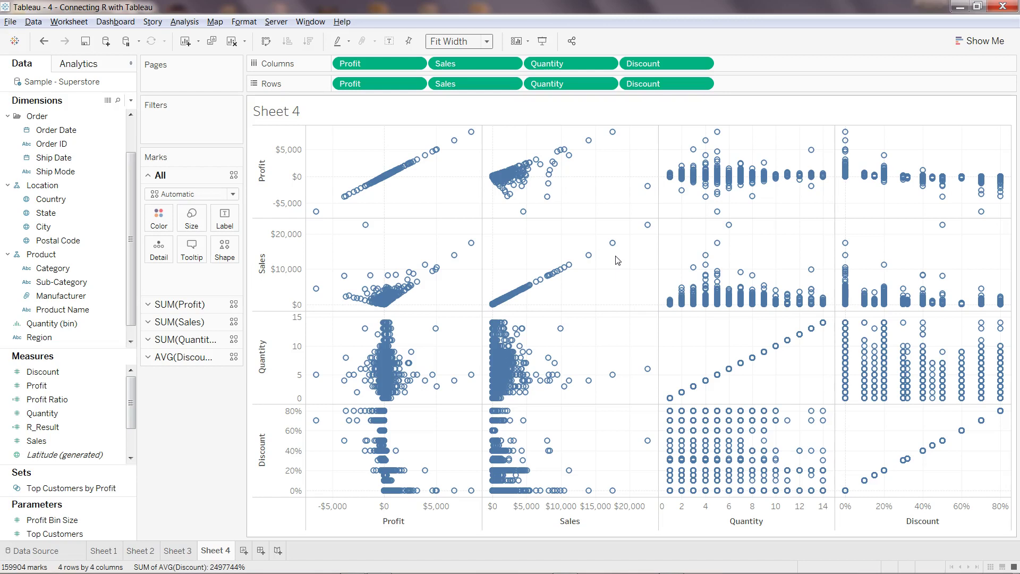
- Create Sheet 5 and try measure selections with Show Me, ending with Sales selected
click(244, 550)
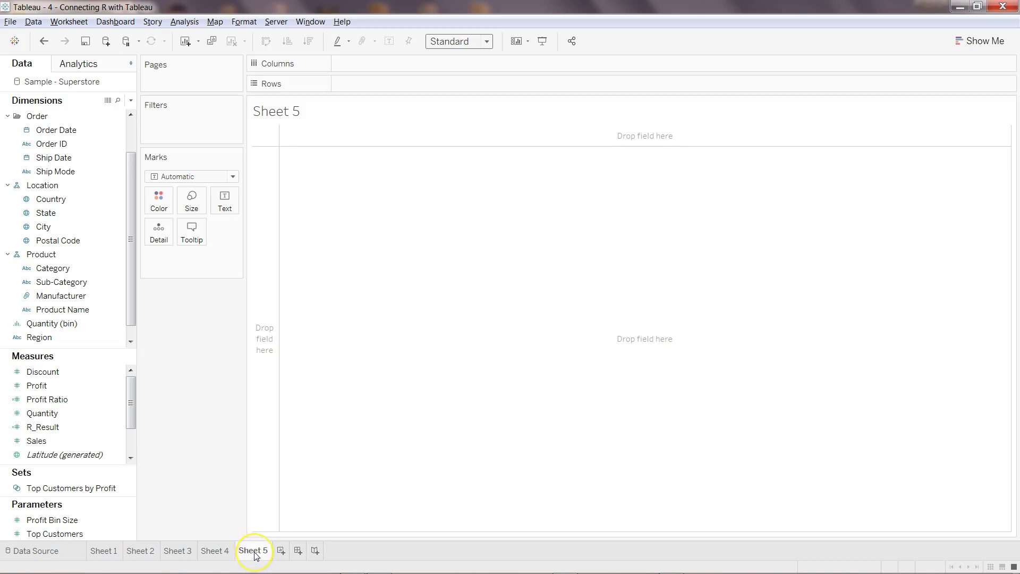
click(110, 397)
click(88, 384)
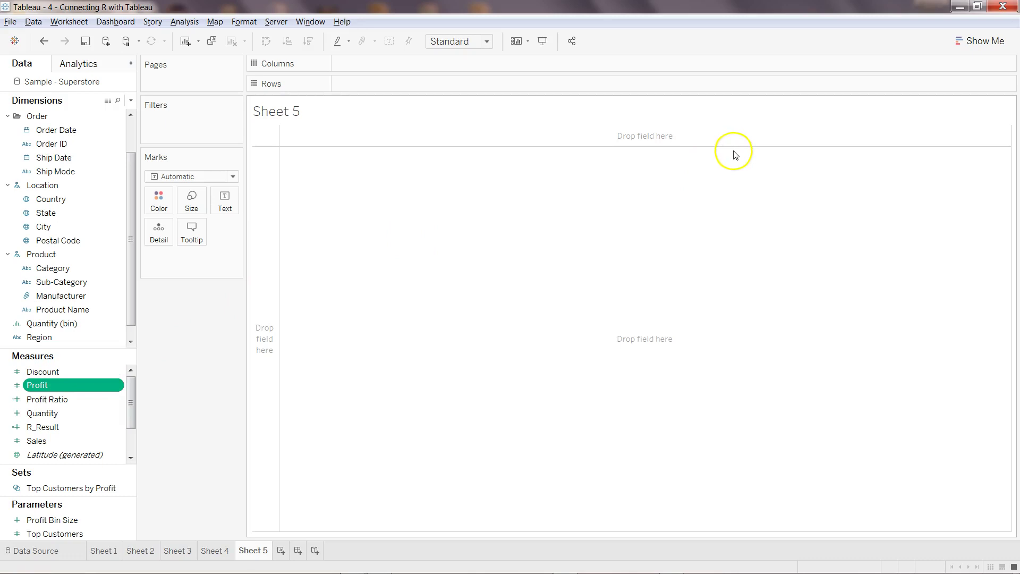
click(959, 40)
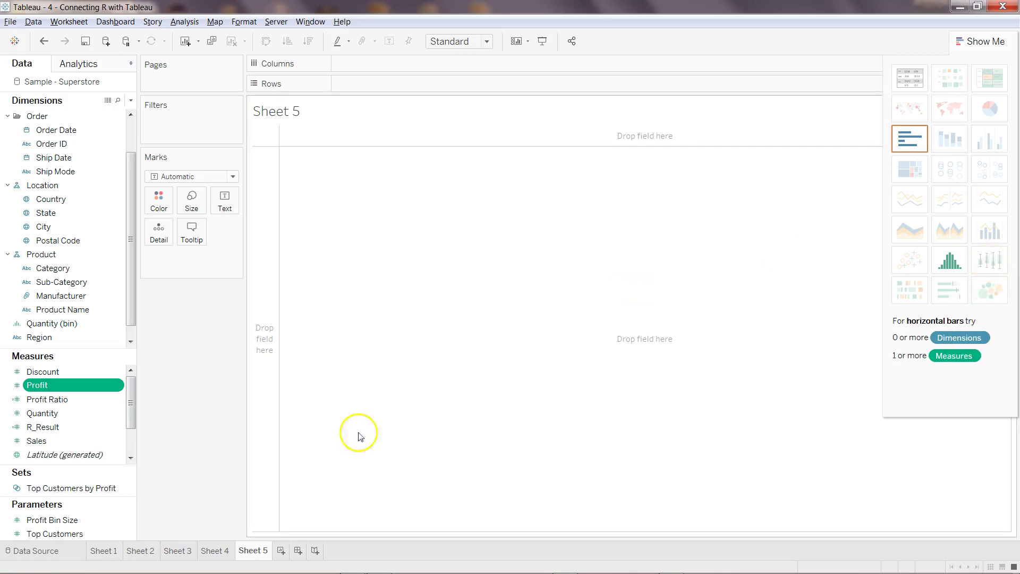
click(79, 440)
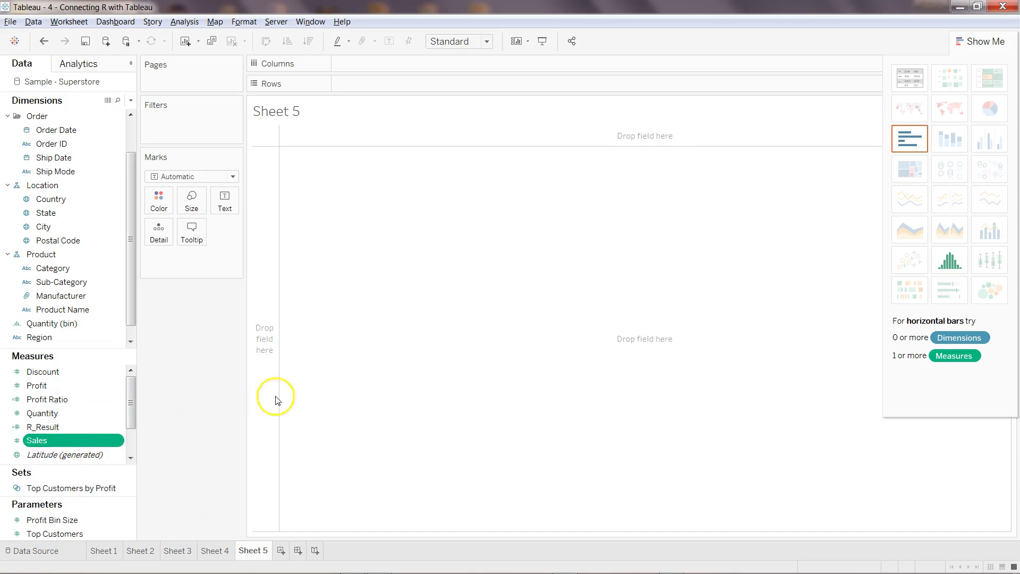
click(74, 413)
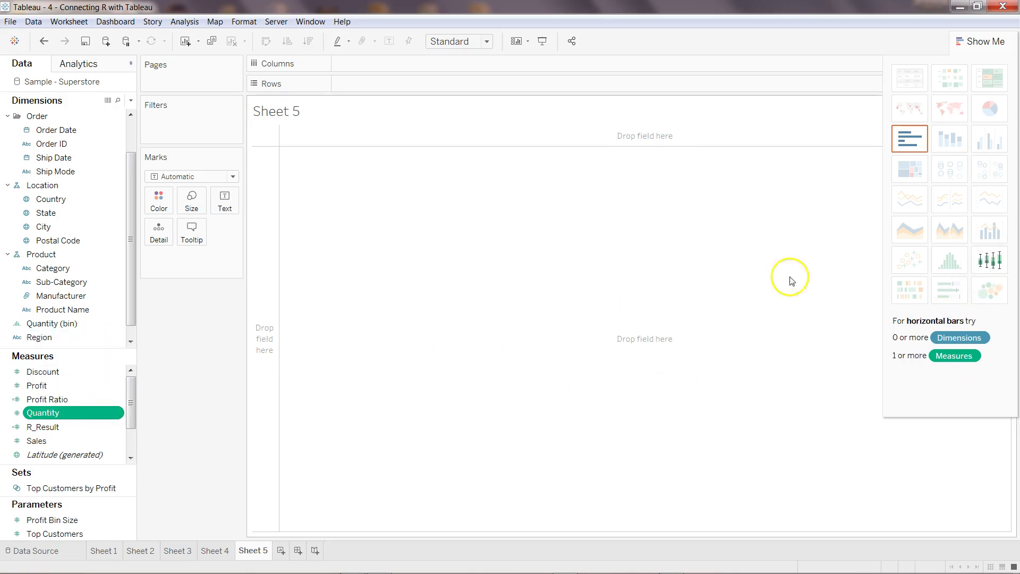
ctrl+click(70, 427)
ctrl+click(70, 427)
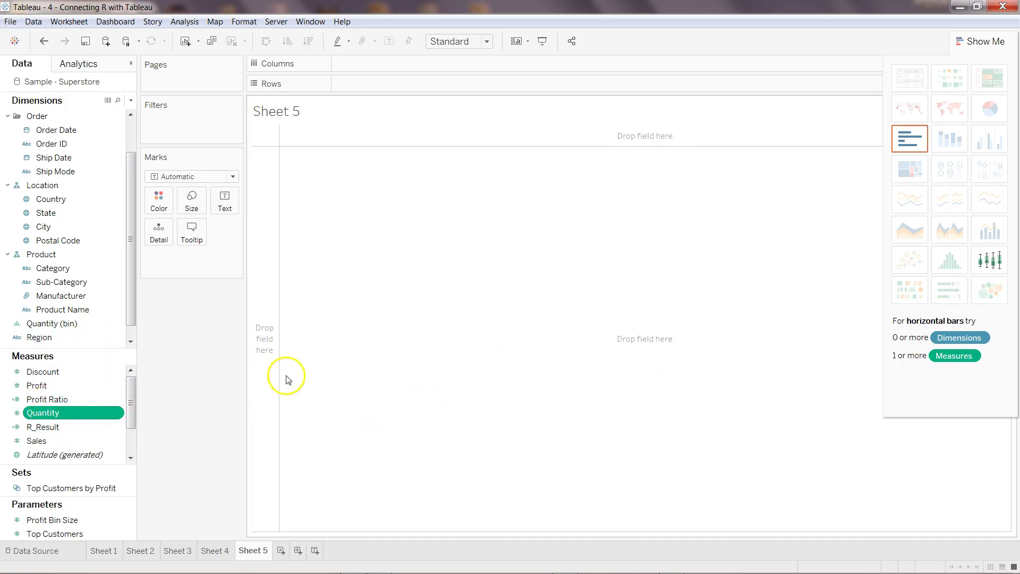
click(59, 391)
click(71, 441)
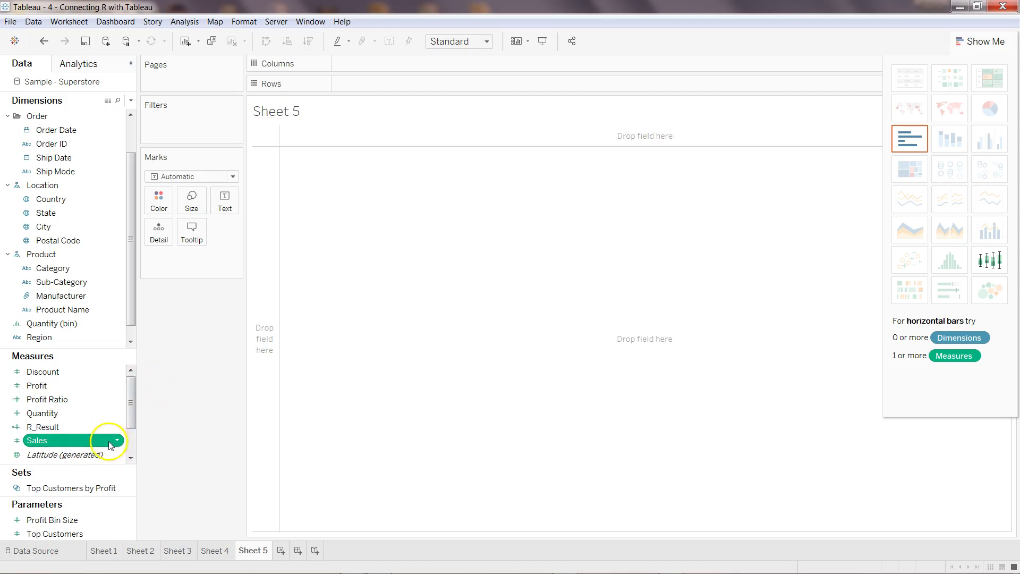
- Turn off Aggregate Measures and chart Sales as a box-and-whisker plot
click(184, 21)
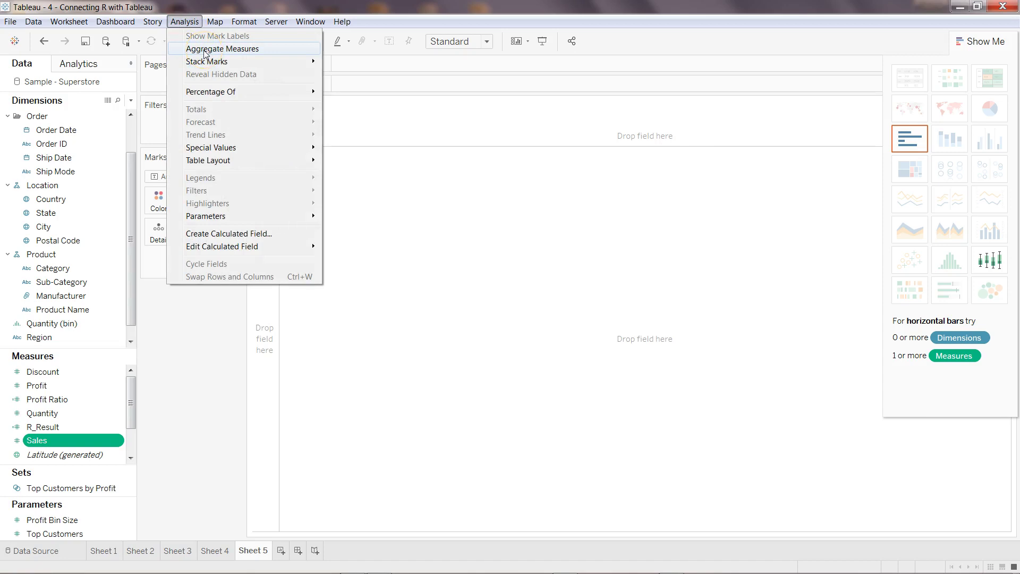
click(216, 22)
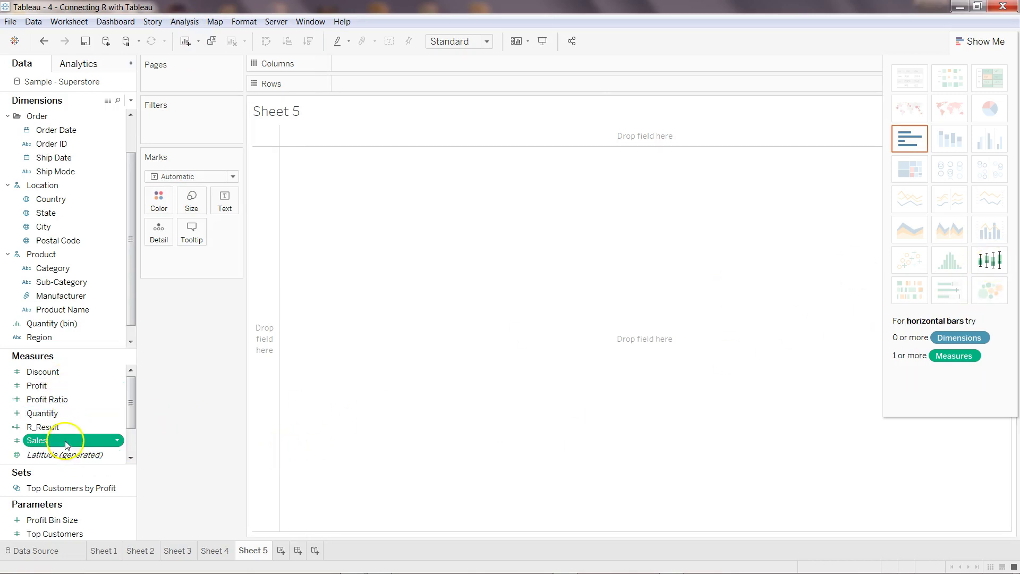
click(999, 266)
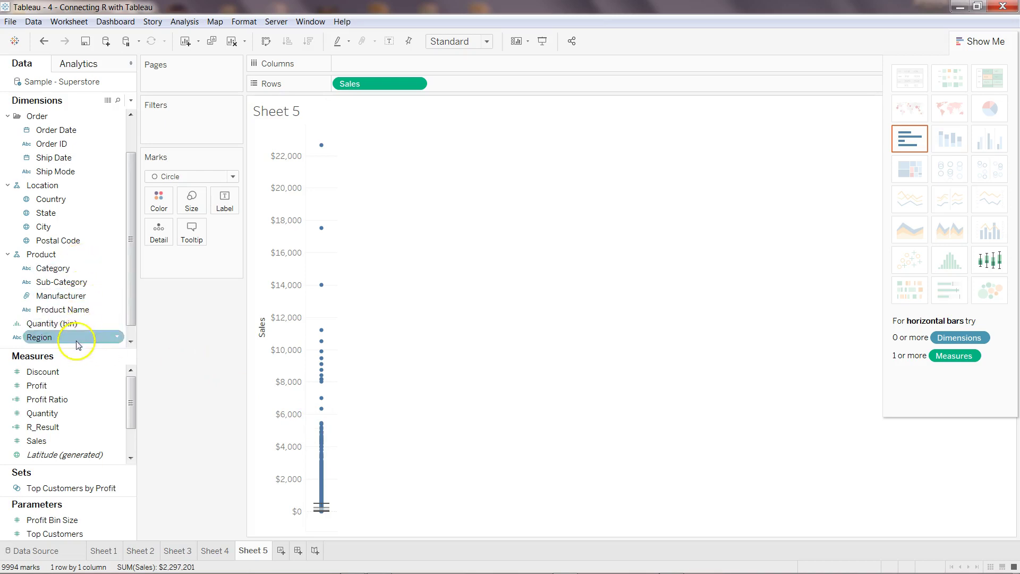
- Put Region on Columns to get Central, East, South and West Sales boxes
drag(75, 339, 418, 72)
mouse_move(320, 493)
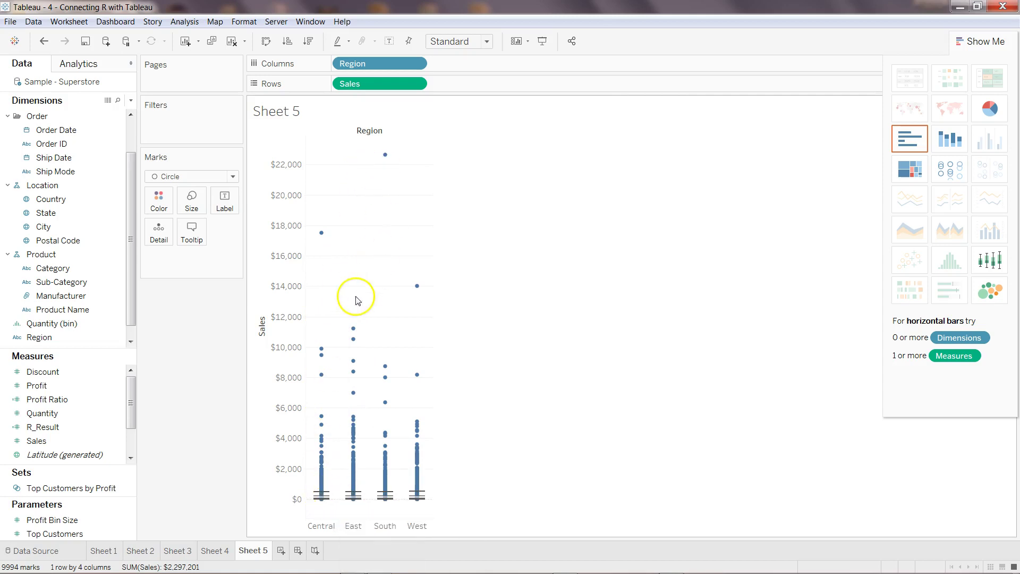
- Replace Sales on Rows with Profit and inspect the Profit box plots by region
drag(378, 87, 66, 404)
drag(64, 387, 383, 91)
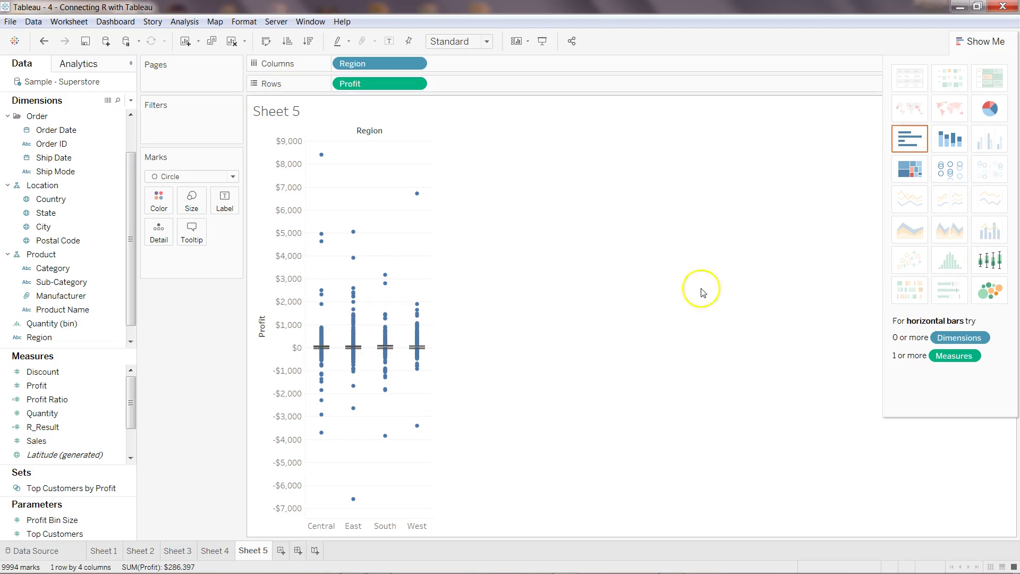
mouse_move(323, 351)
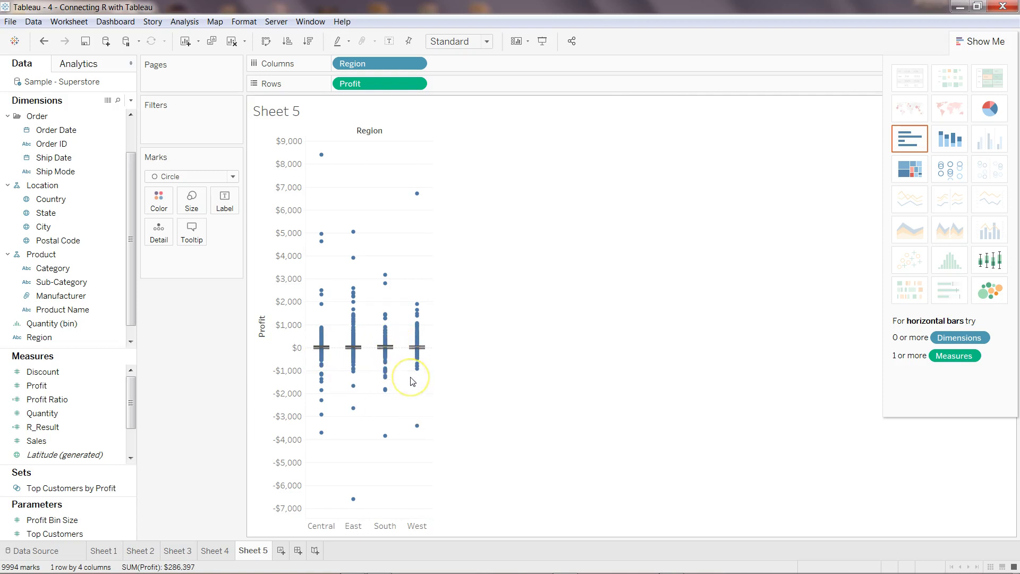
drag(304, 323, 441, 371)
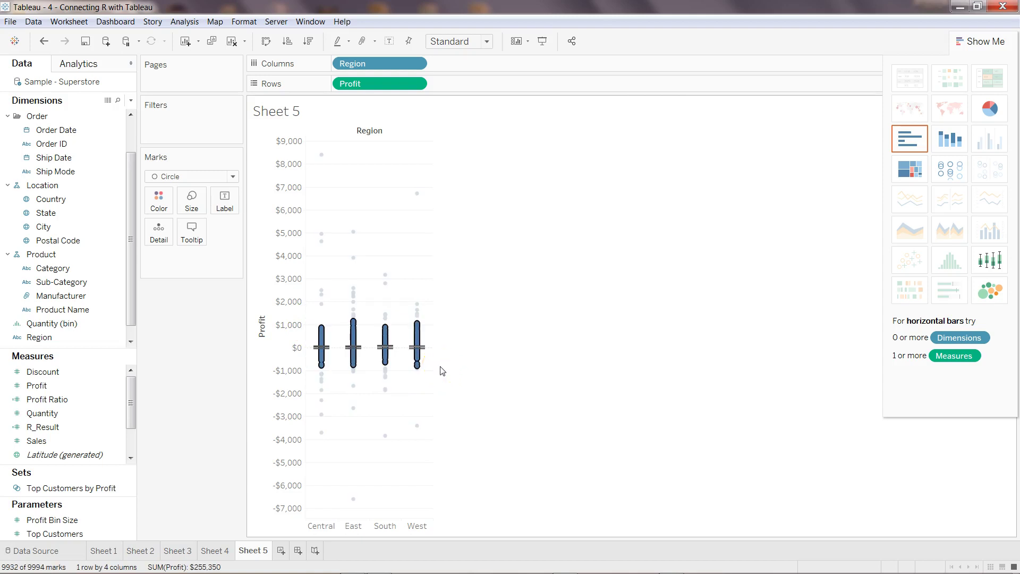
click(442, 371)
- Swap Profit for Discount on Rows and show it as box-and-whisker plots
drag(364, 85, 66, 438)
drag(42, 371, 386, 84)
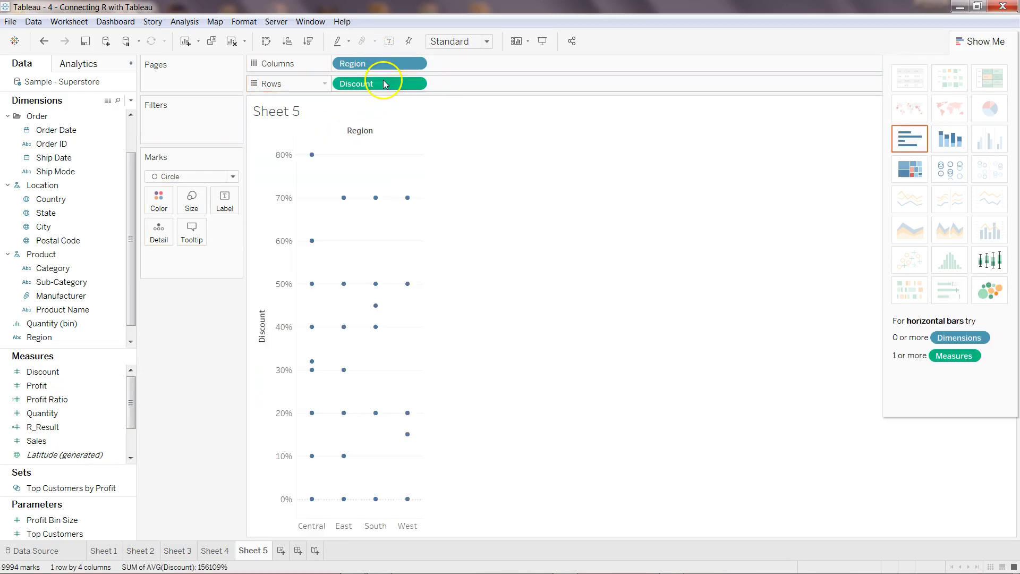
click(990, 260)
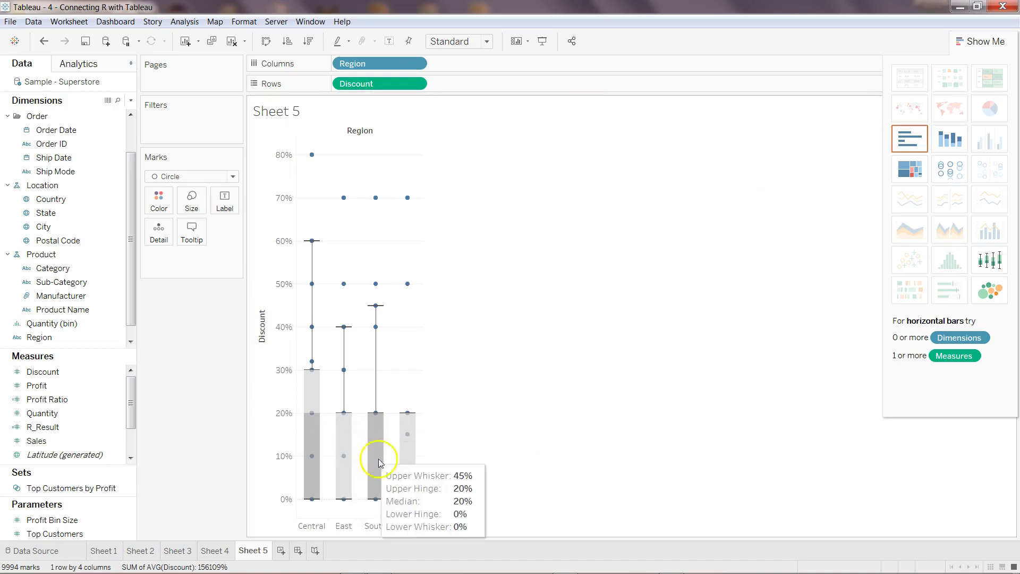
mouse_move(318, 393)
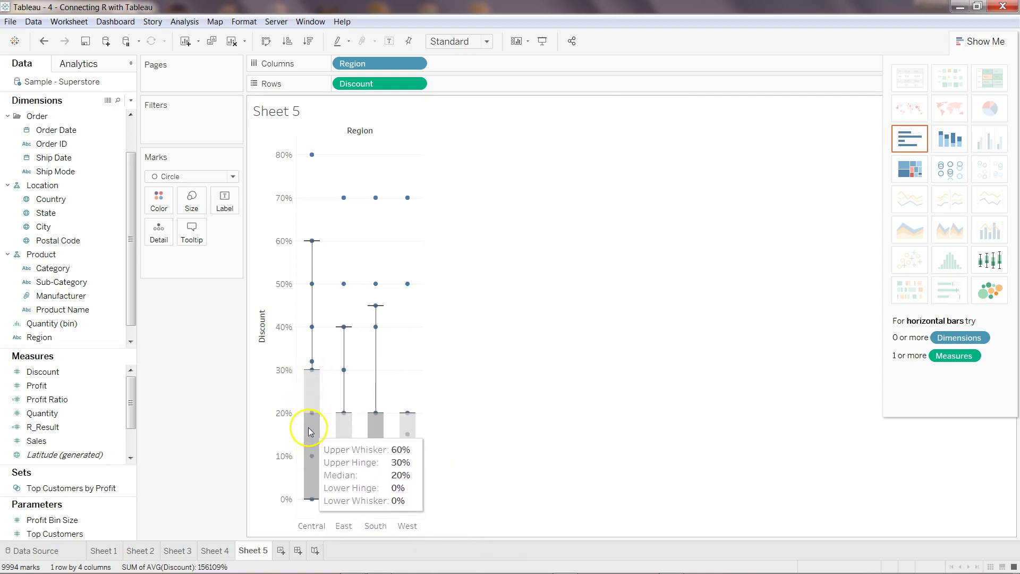
mouse_move(312, 416)
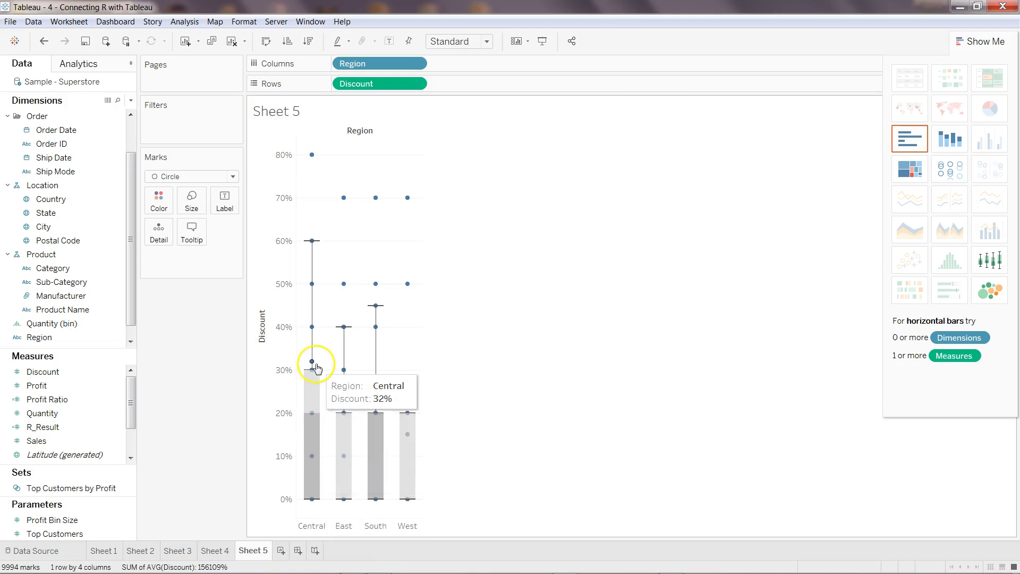
mouse_move(316, 502)
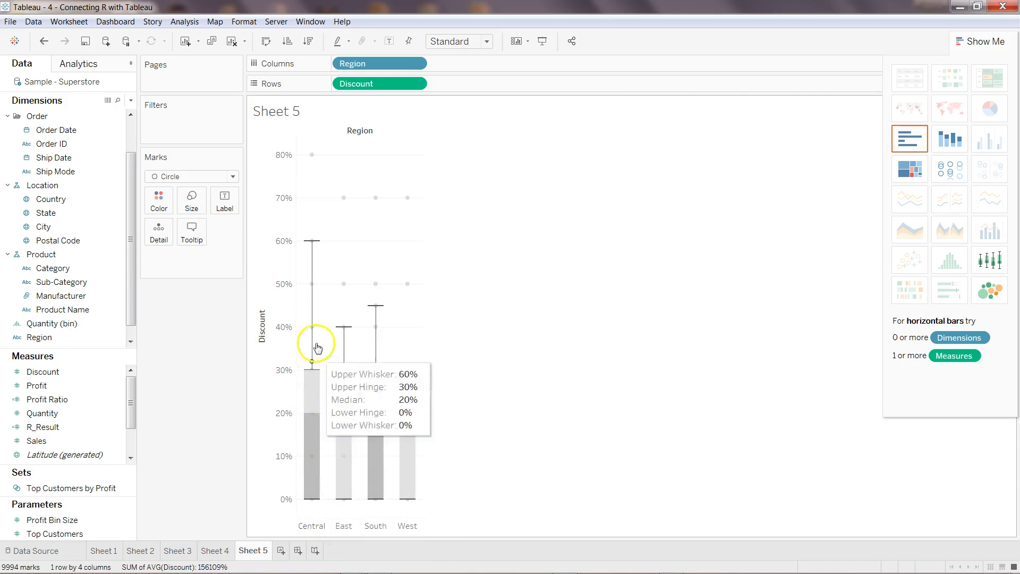
mouse_move(313, 243)
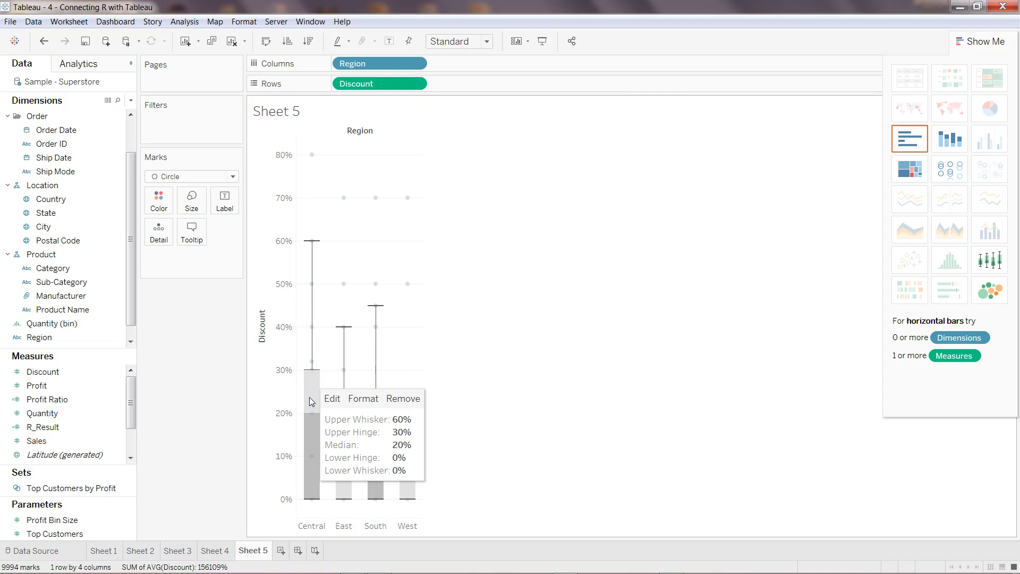
mouse_move(308, 223)
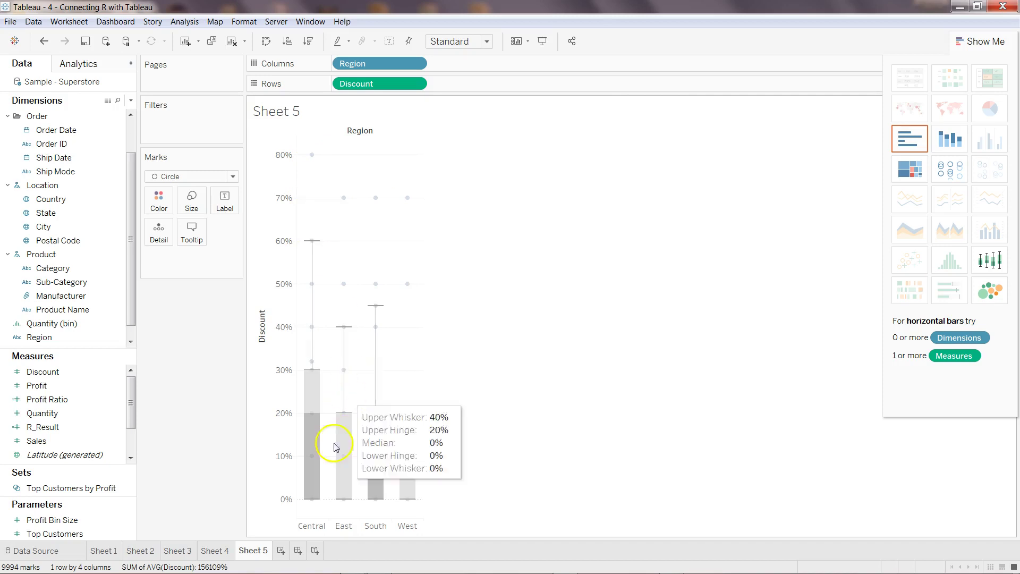
mouse_move(317, 420)
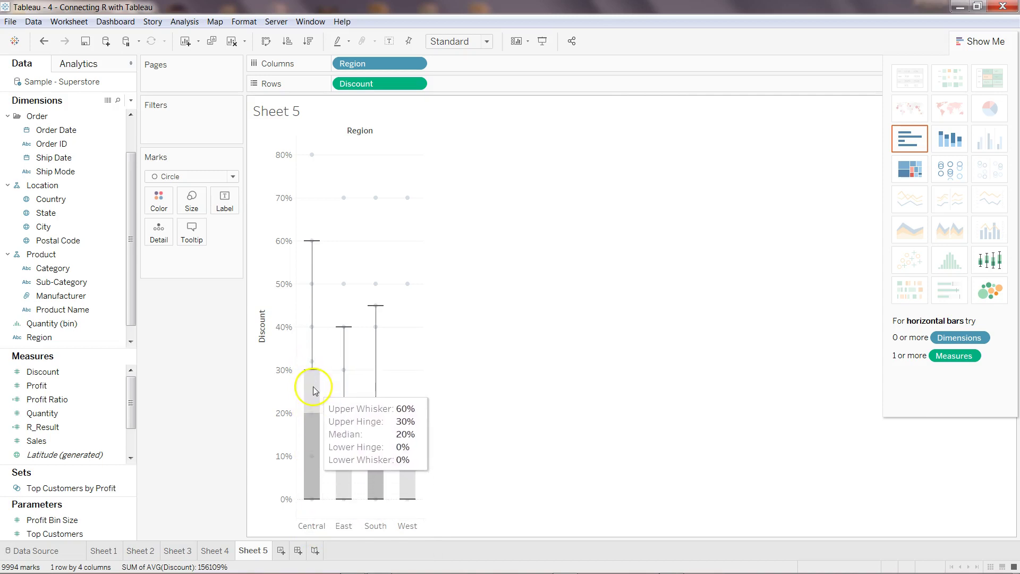
mouse_move(346, 432)
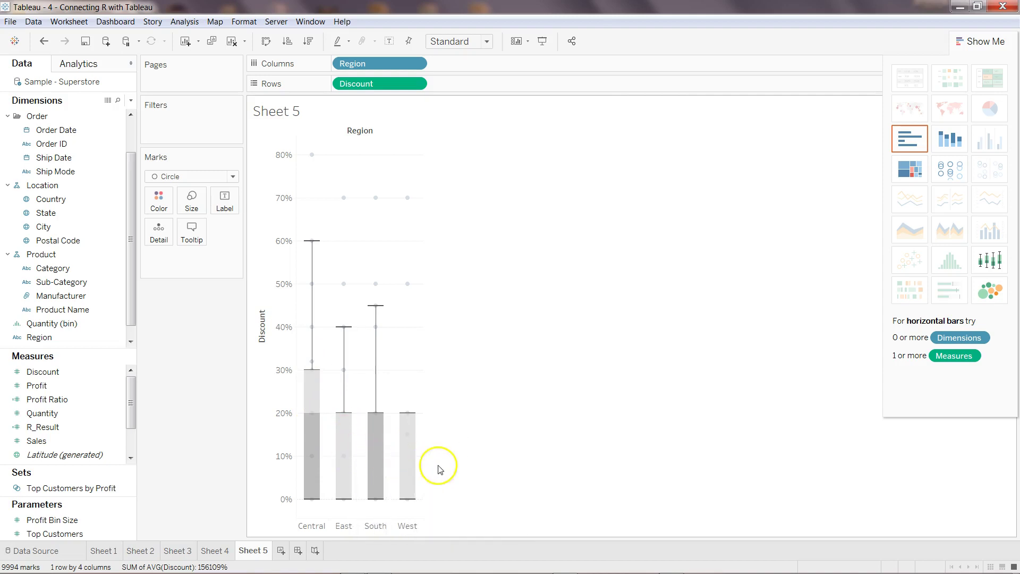
mouse_move(415, 466)
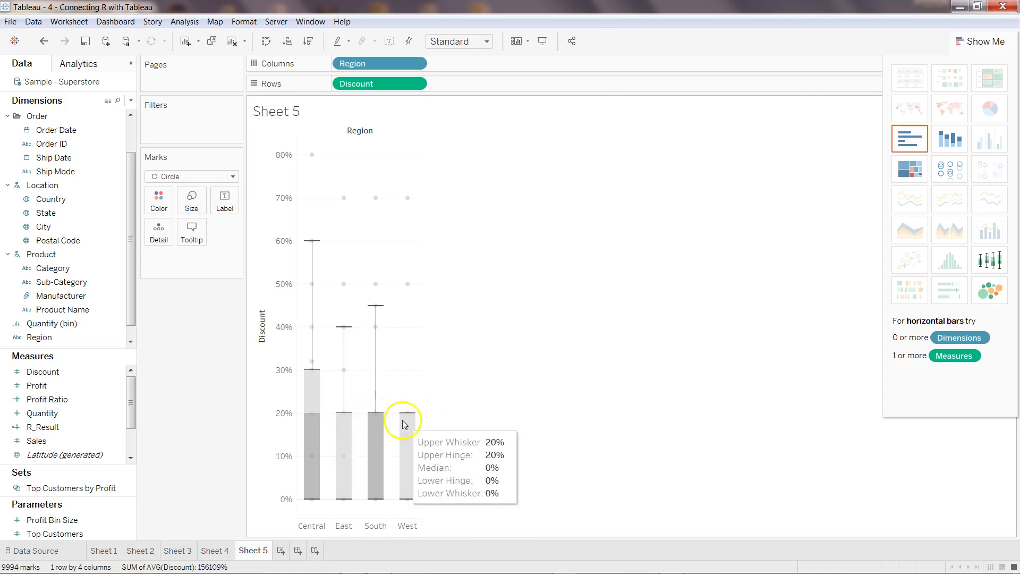
mouse_move(371, 413)
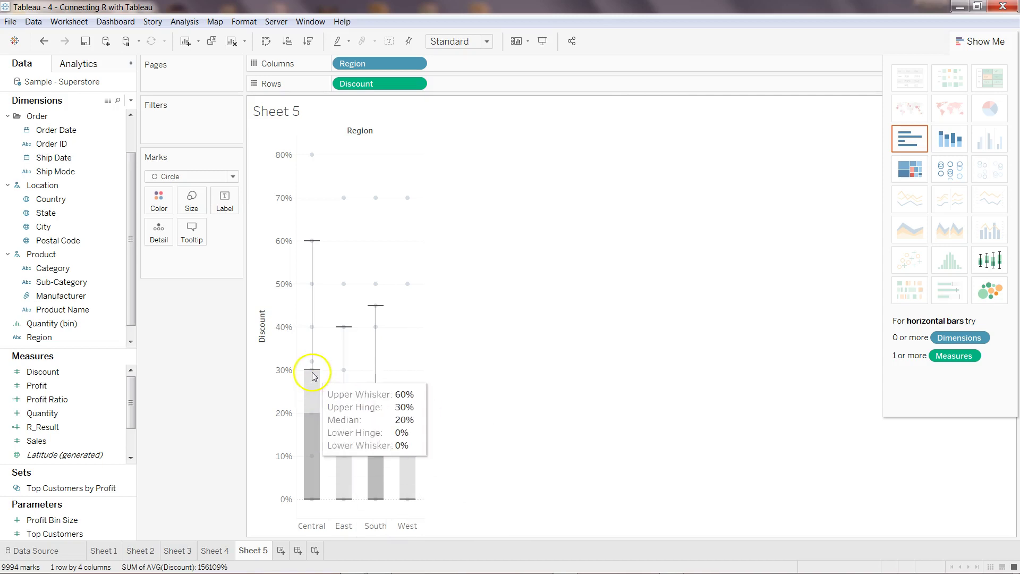
mouse_move(314, 375)
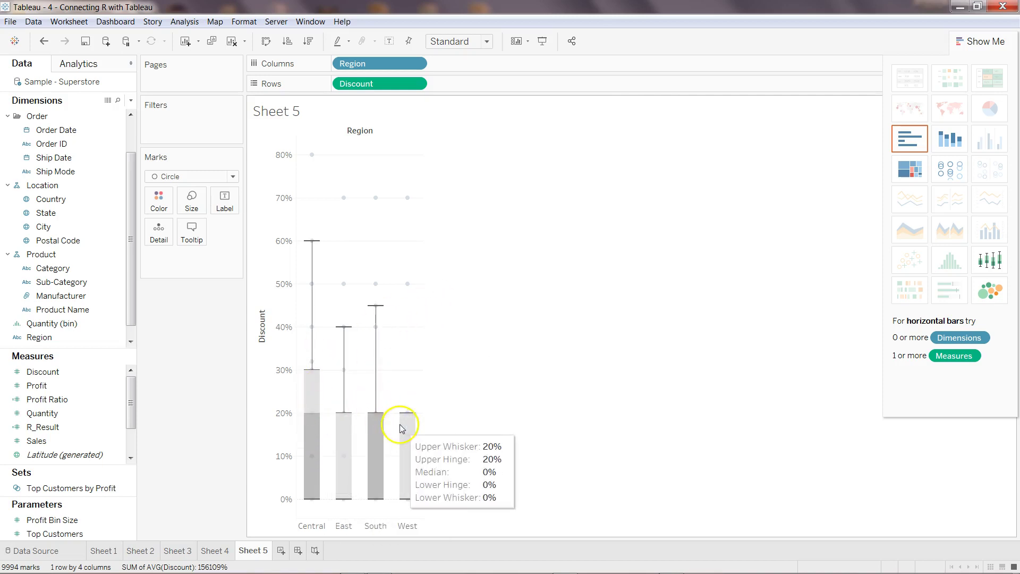
mouse_move(400, 429)
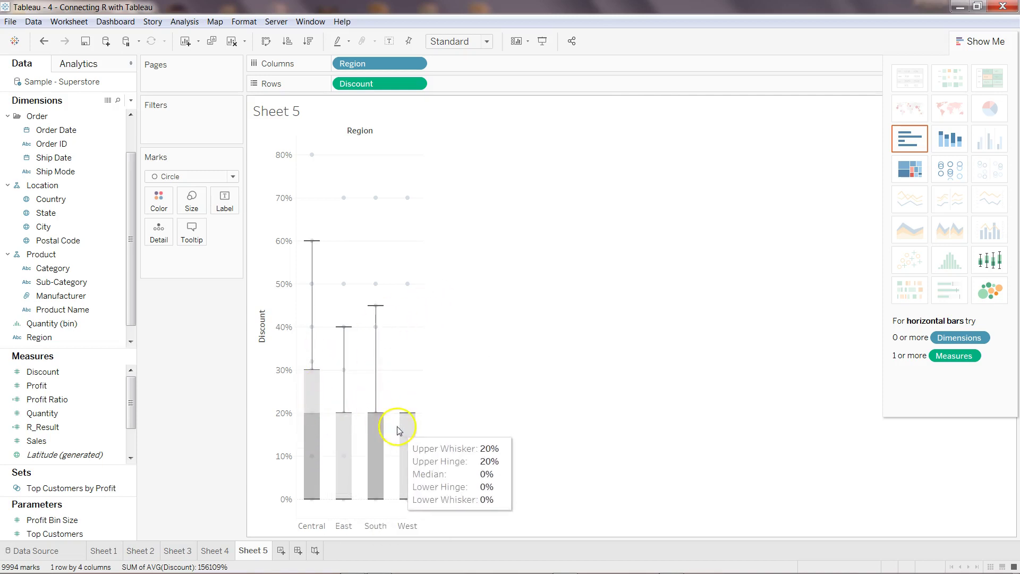
click(342, 406)
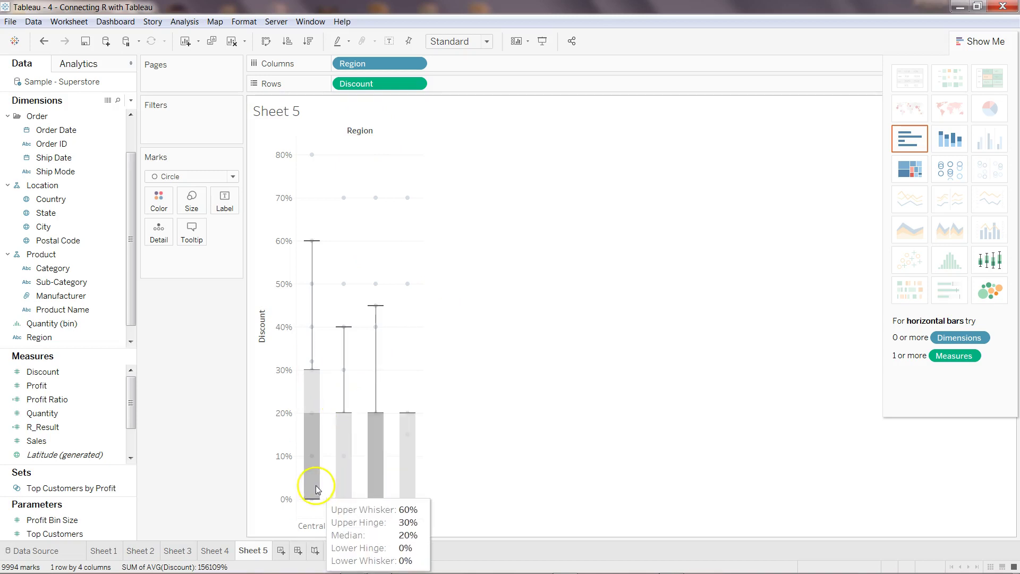